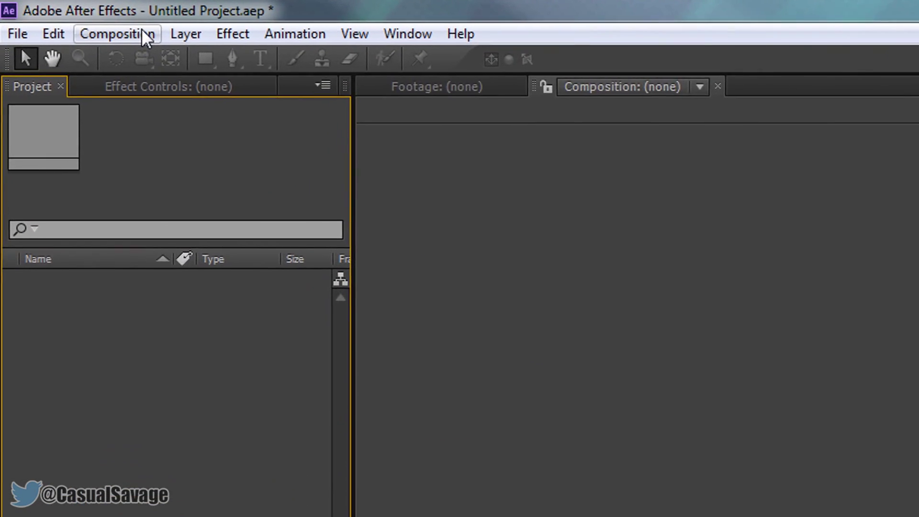
Create a new composition, Comp 1, using the HDTV 1080 25 preset
click(110, 27)
click(228, 80)
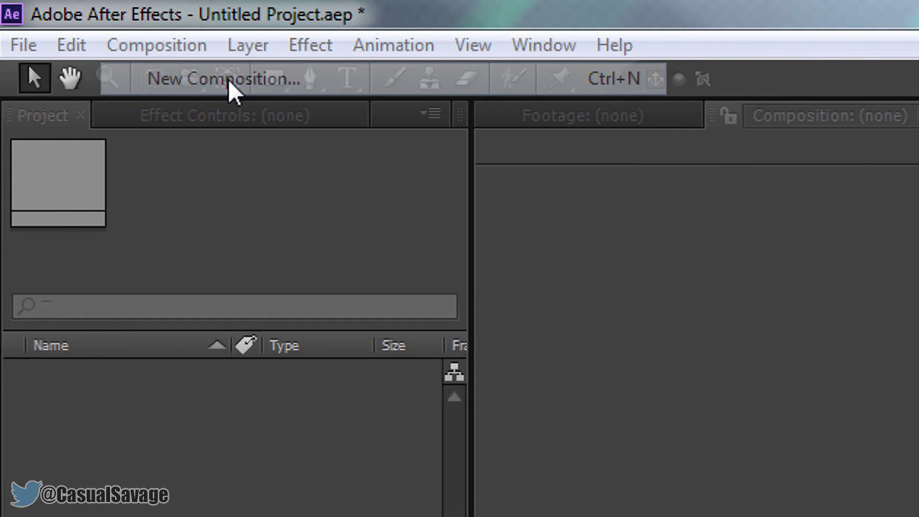
click(455, 144)
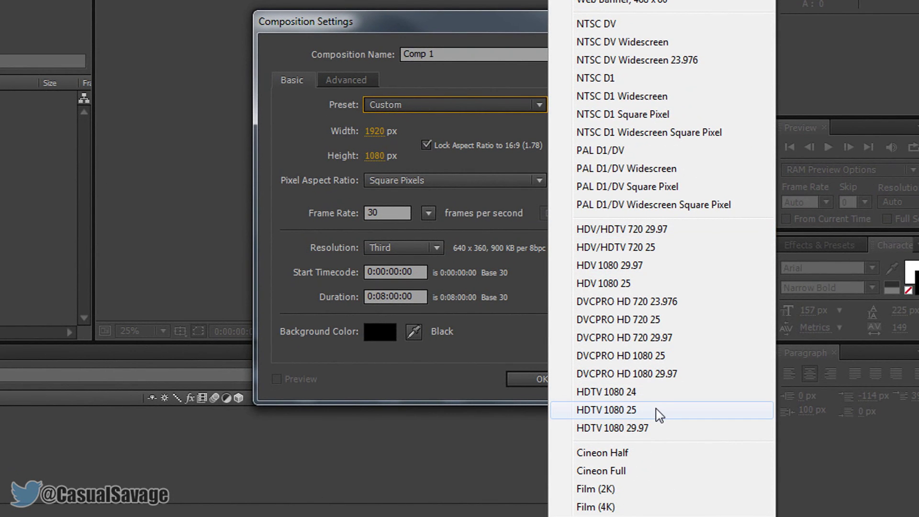
click(659, 410)
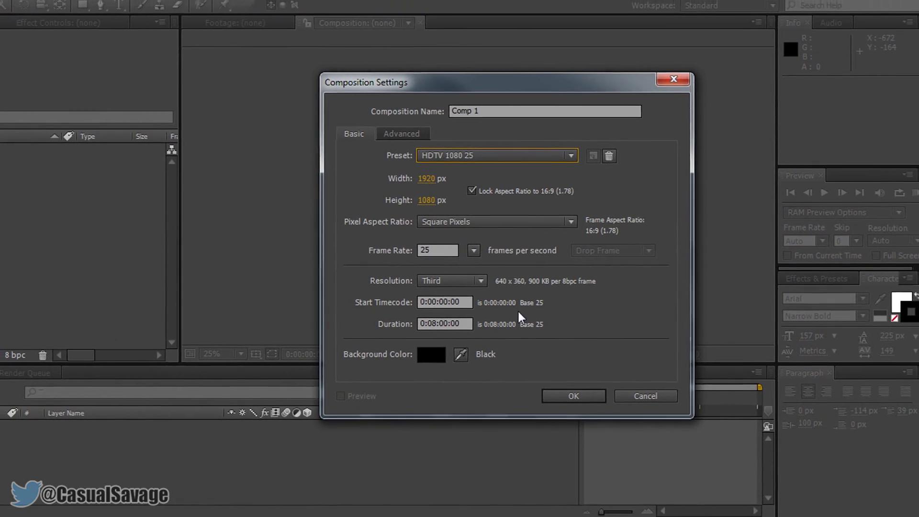
click(568, 391)
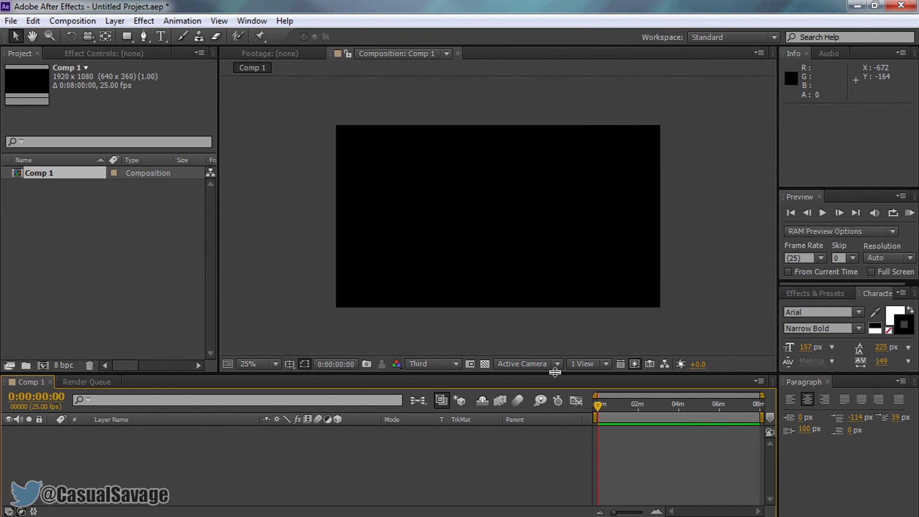
Draw a green rectangle shape layer covering the whole 1920x1080 frame
click(126, 36)
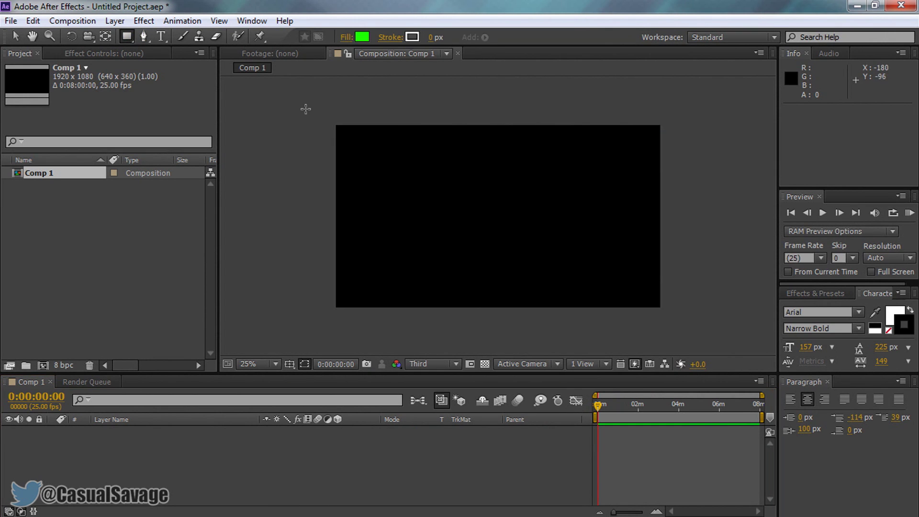
drag(306, 109, 708, 338)
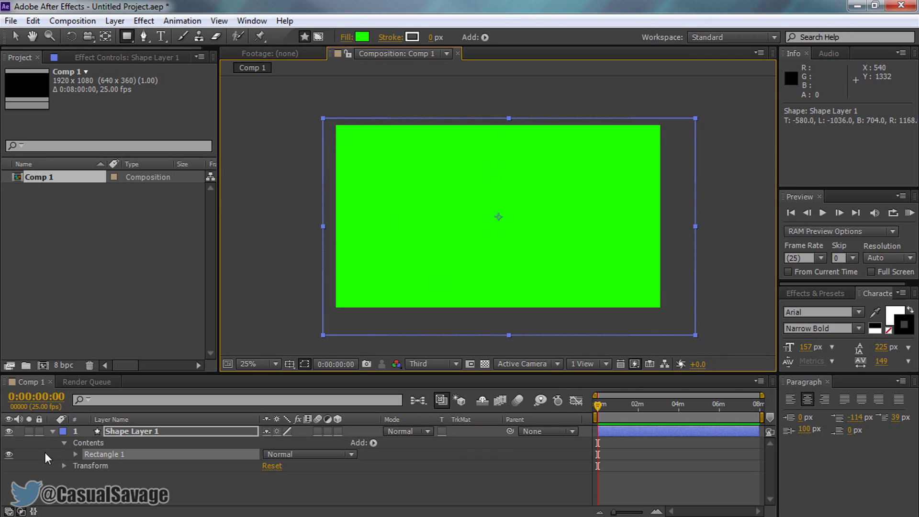
click(15, 36)
click(250, 250)
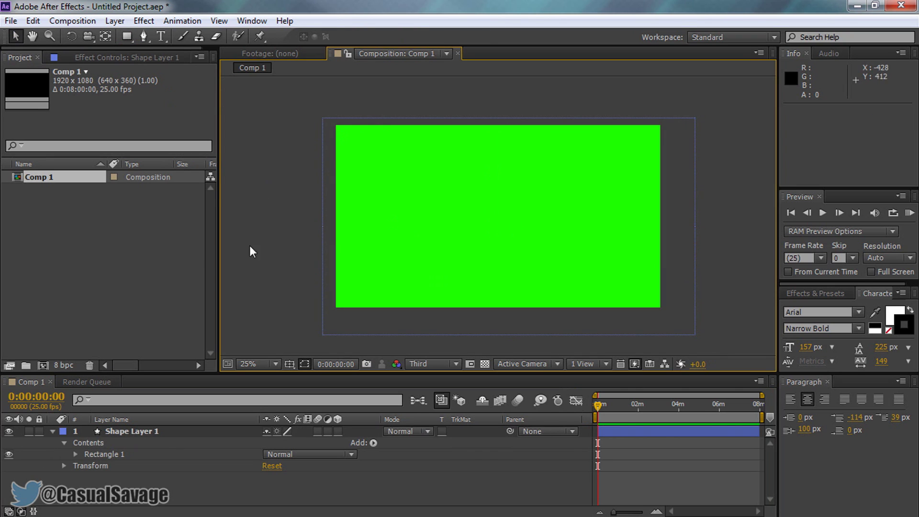
click(53, 431)
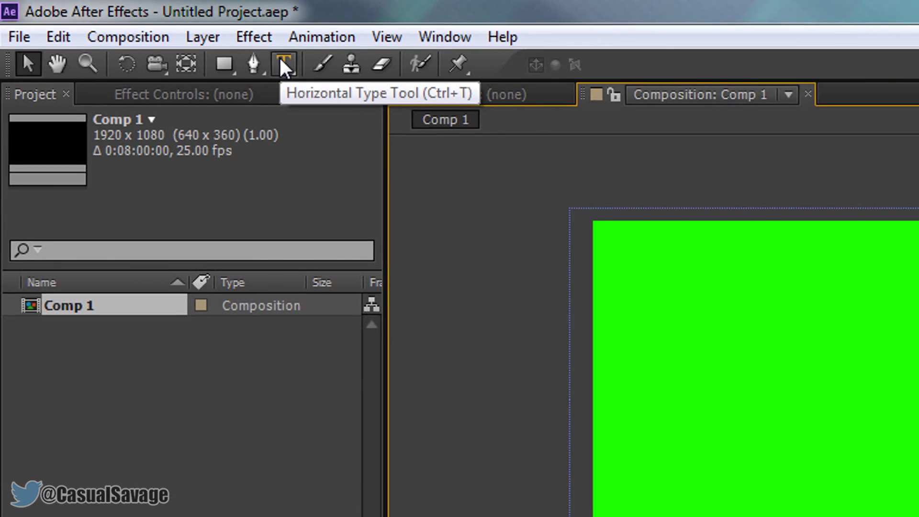
Type CASUALSAVAGE in a paragraph text box and set its font size to 194 px
click(334, 74)
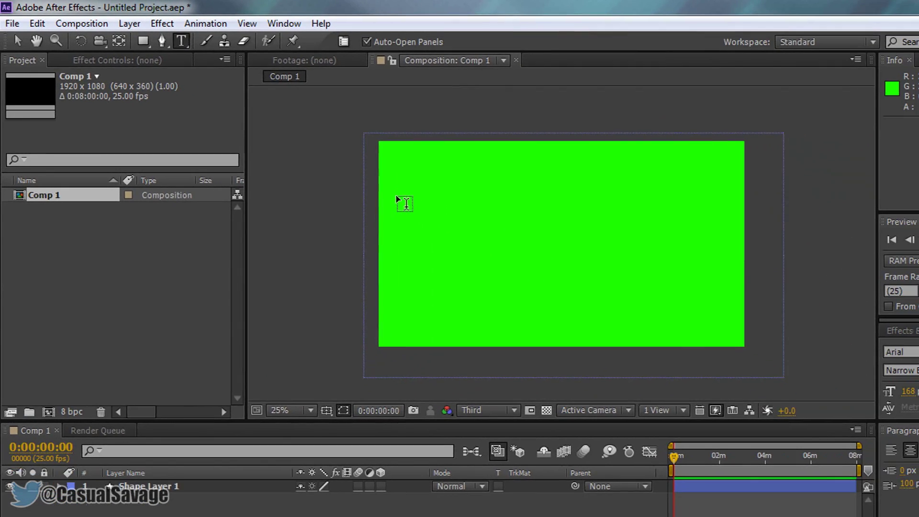
drag(396, 196, 732, 295)
text(CA)
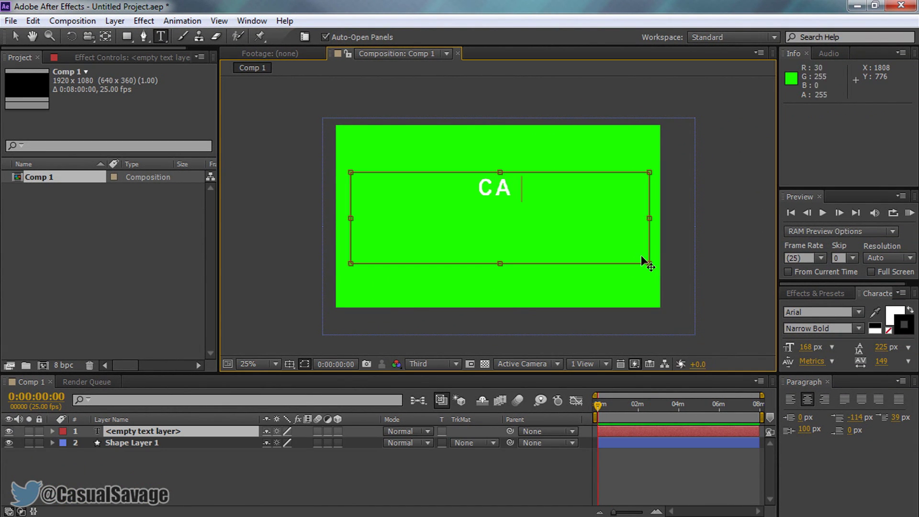
text(SUALSAVAGE)
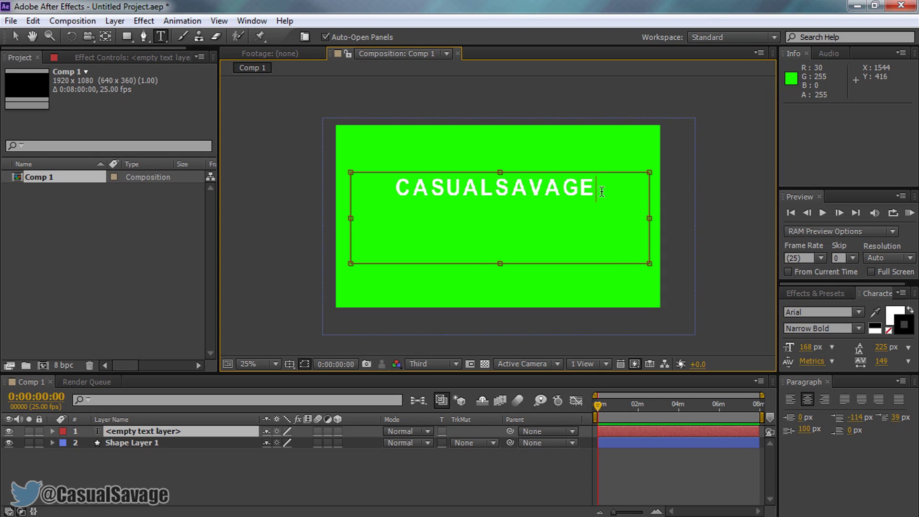
drag(601, 189, 287, 147)
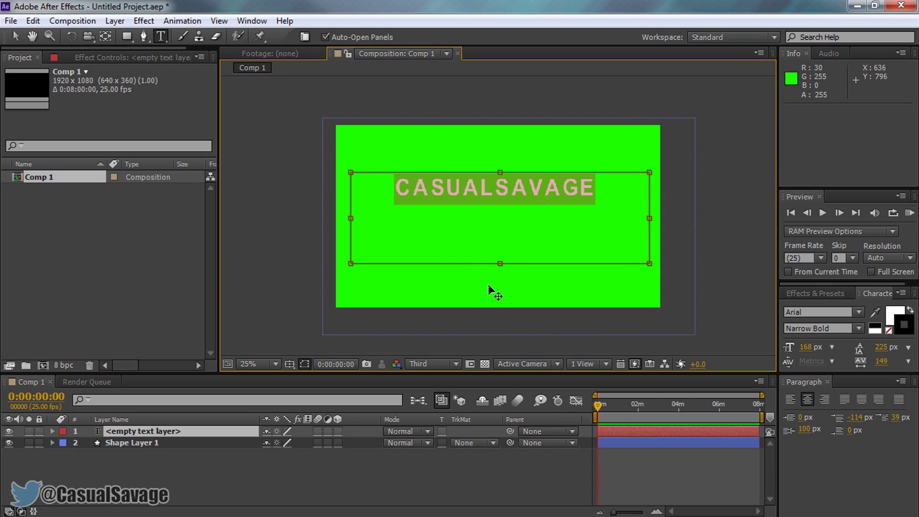
mouse_move(806, 351)
mouse_down()
mouse_move(830, 351)
mouse_move(765, 338)
mouse_move(812, 337)
mouse_up()
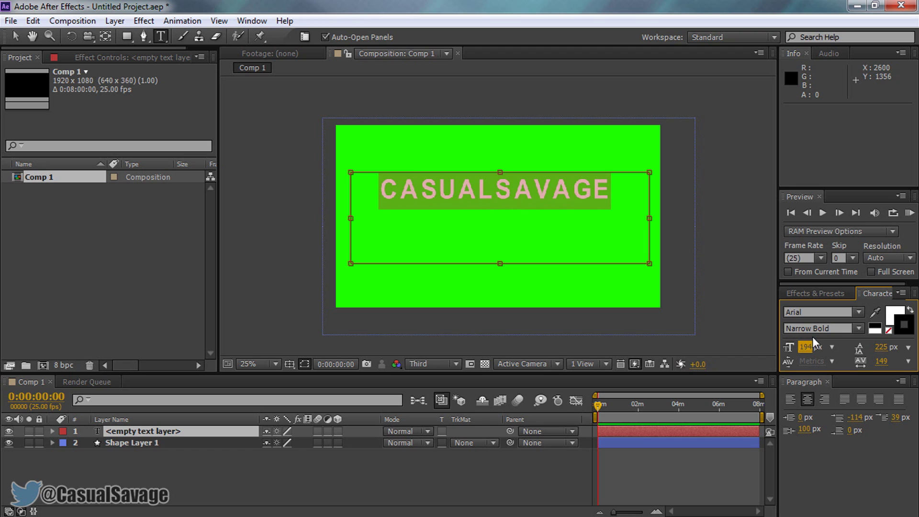
Move the CASUALSAVAGE text slightly lower in the frame
click(21, 38)
click(19, 39)
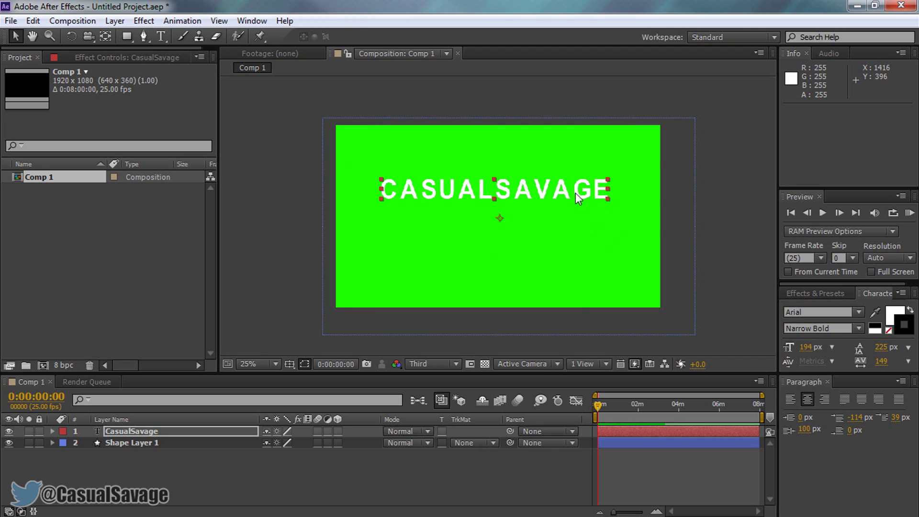
drag(575, 193, 579, 215)
click(699, 225)
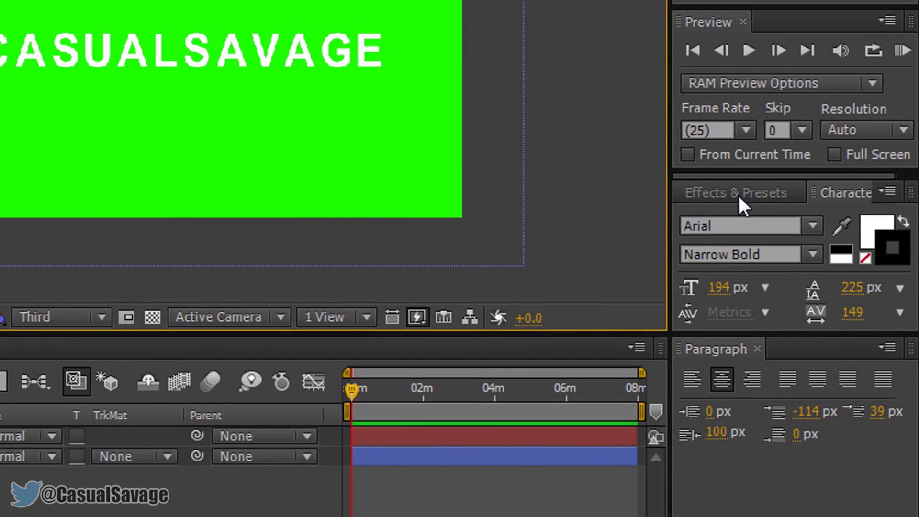
Drag Simulation > Shatter from Effects & Presets onto the CasualSavage layer
click(778, 245)
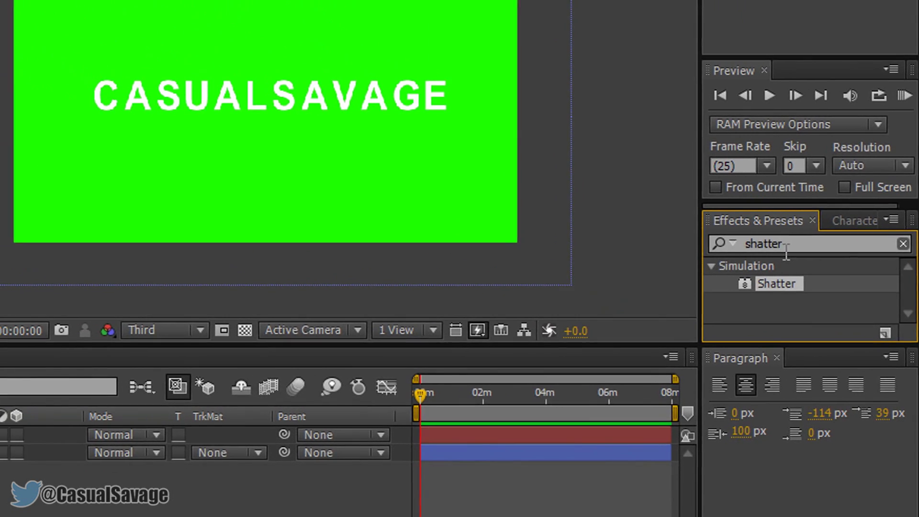
drag(770, 296, 364, 143)
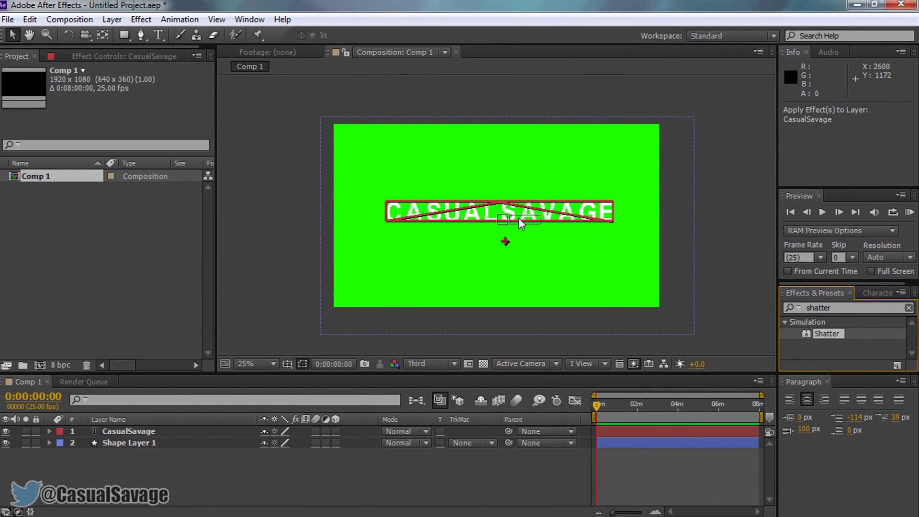
drag(520, 218, 131, 431)
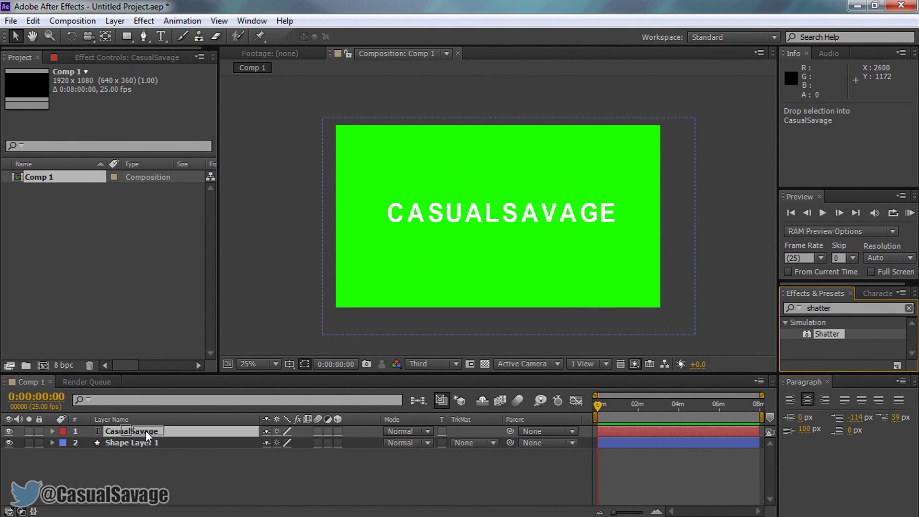
drag(145, 429, 146, 430)
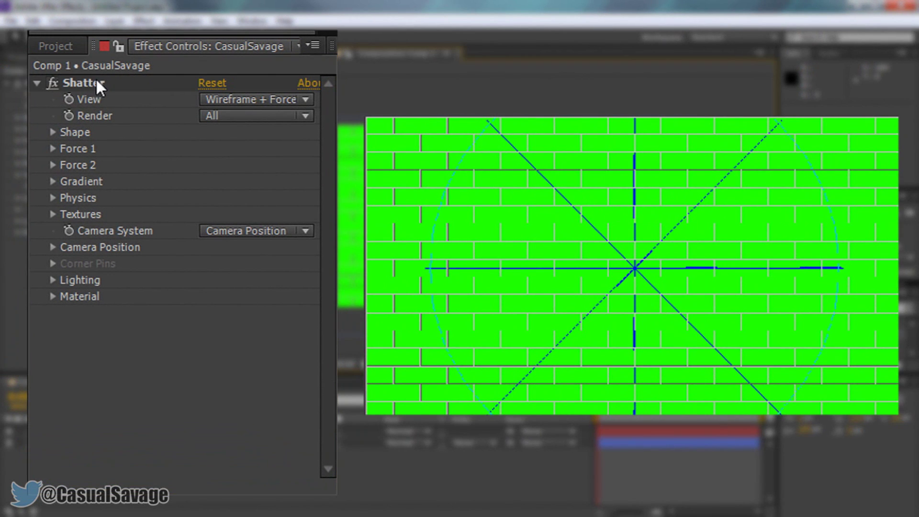
Switch the Shatter view from wireframe to Rendered
click(227, 102)
click(254, 123)
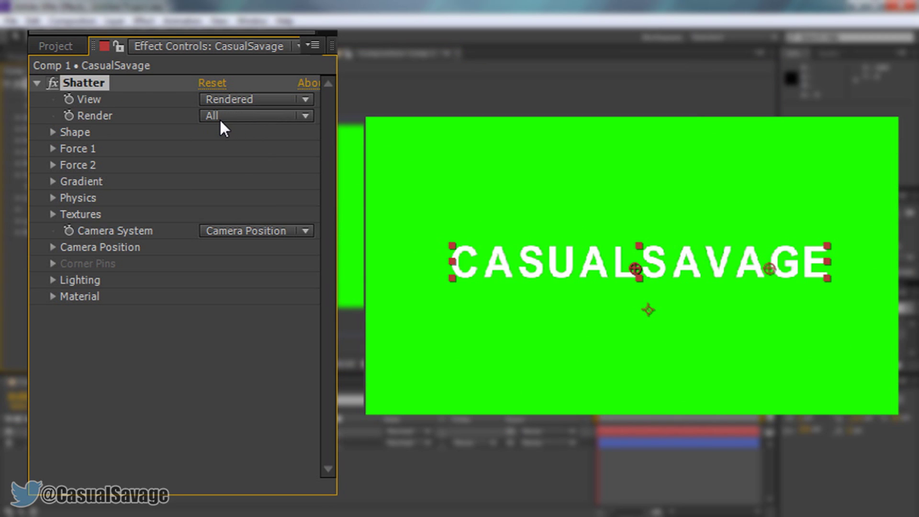
click(59, 125)
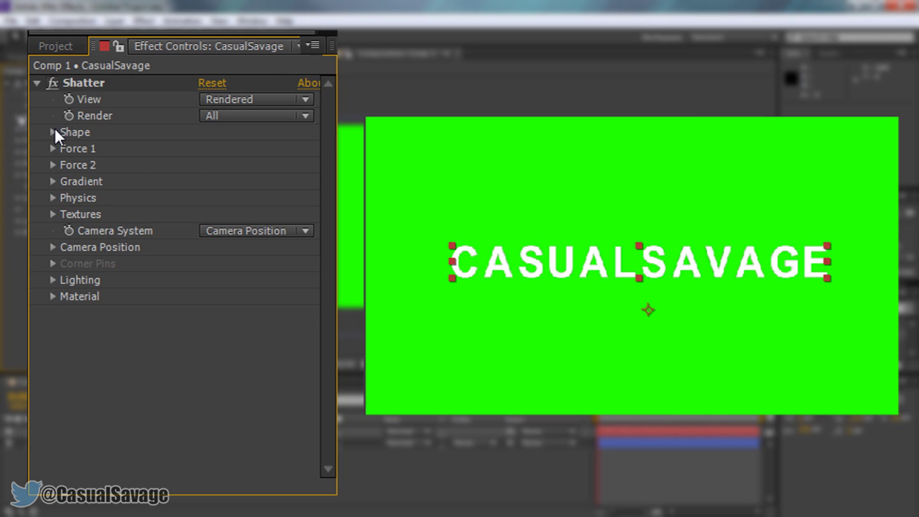
Set the Shatter pattern to Custom with 1. CasualSavage as the custom shatter map
click(54, 129)
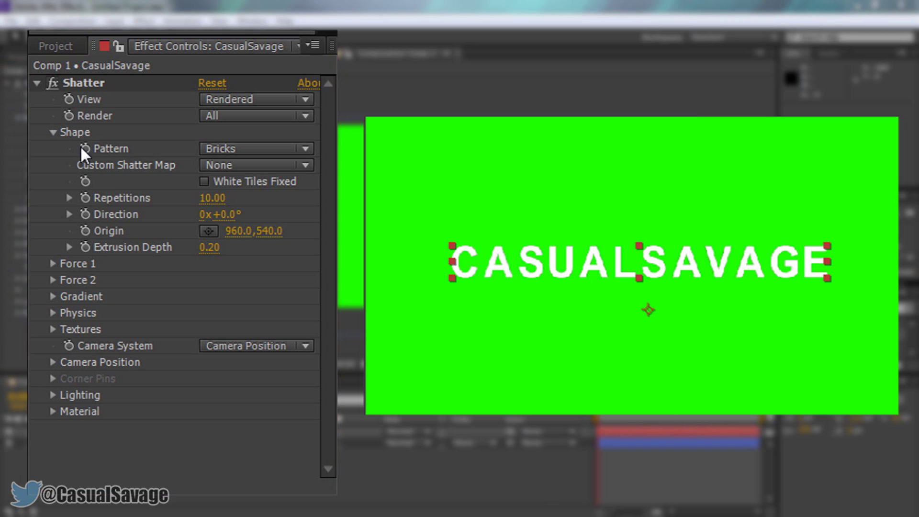
click(229, 148)
click(232, 164)
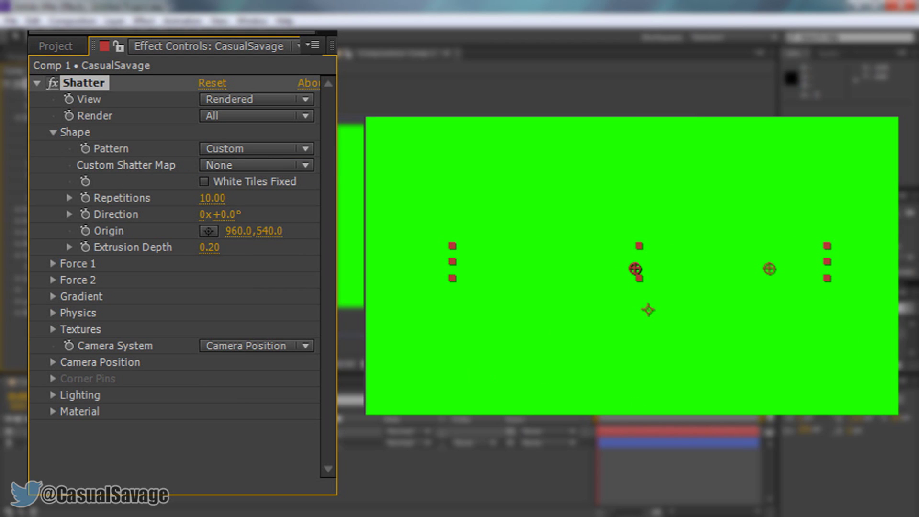
click(32, 157)
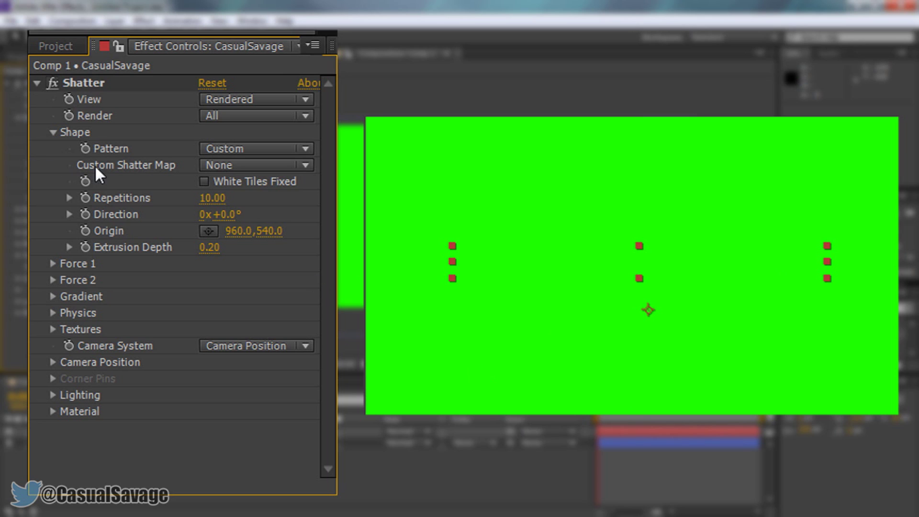
click(255, 166)
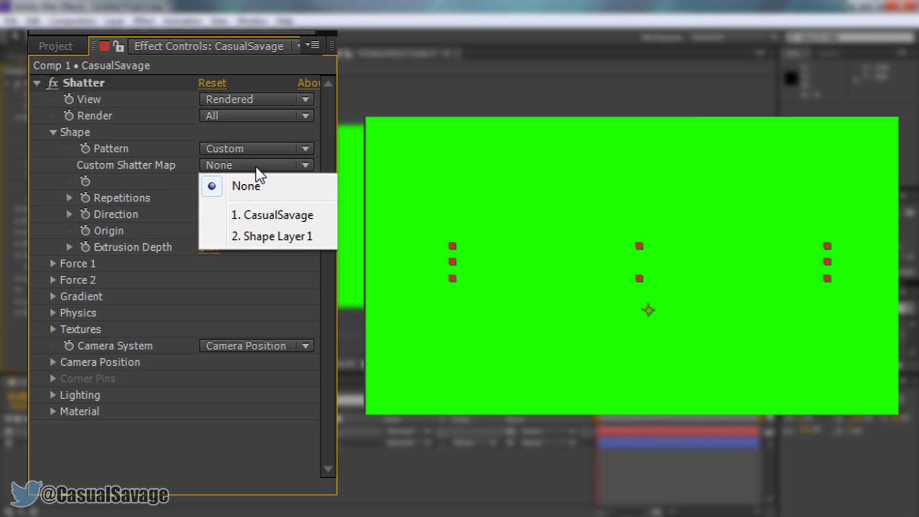
click(314, 217)
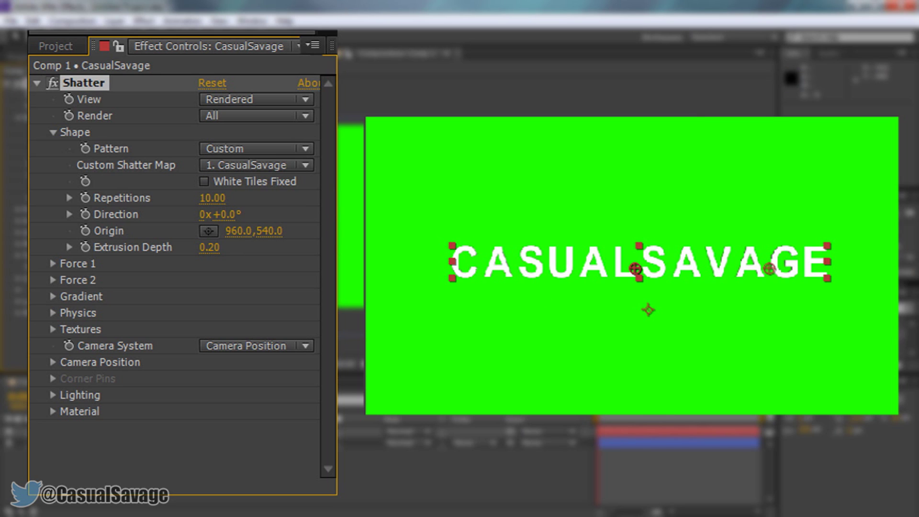
Scrub Shatter's Extrusion Depth up to 2.28 for thick 3D letters
key(F2)
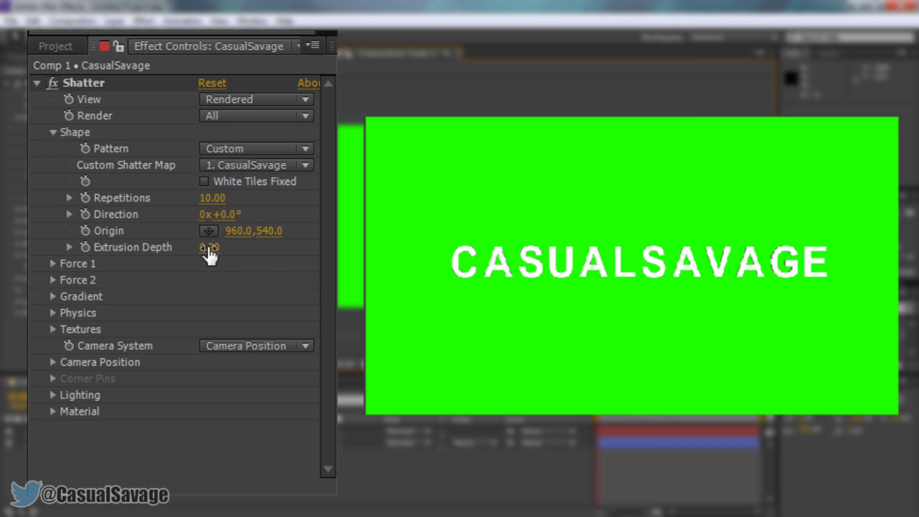
drag(210, 248, 210, 218)
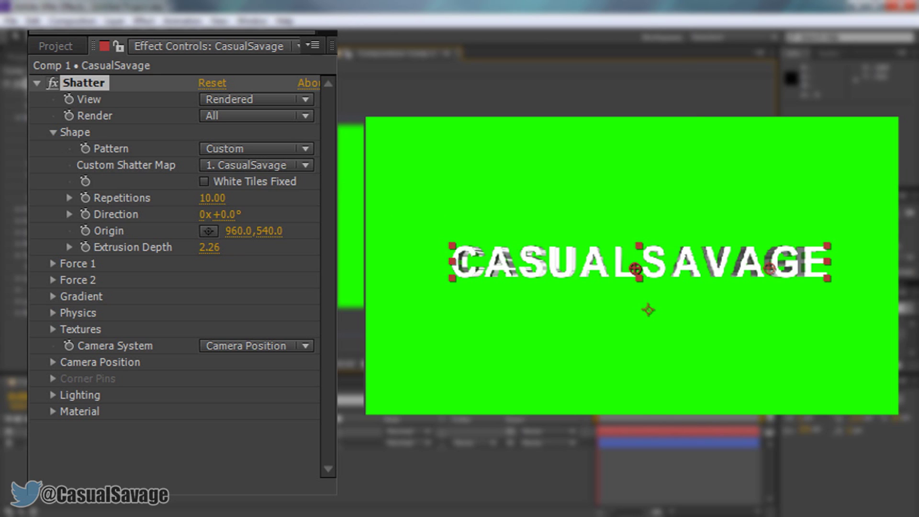
click(725, 234)
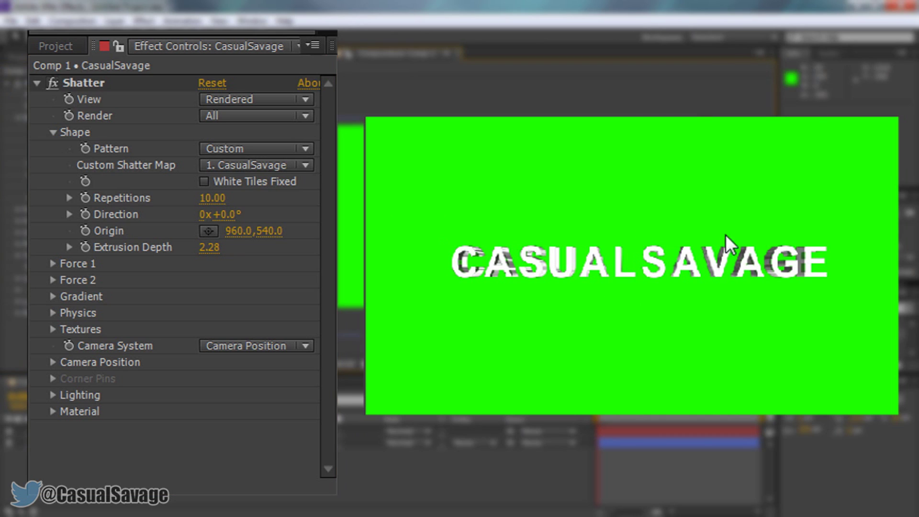
Set both Force 1 and Force 2 Strength in Shatter to 0
click(53, 264)
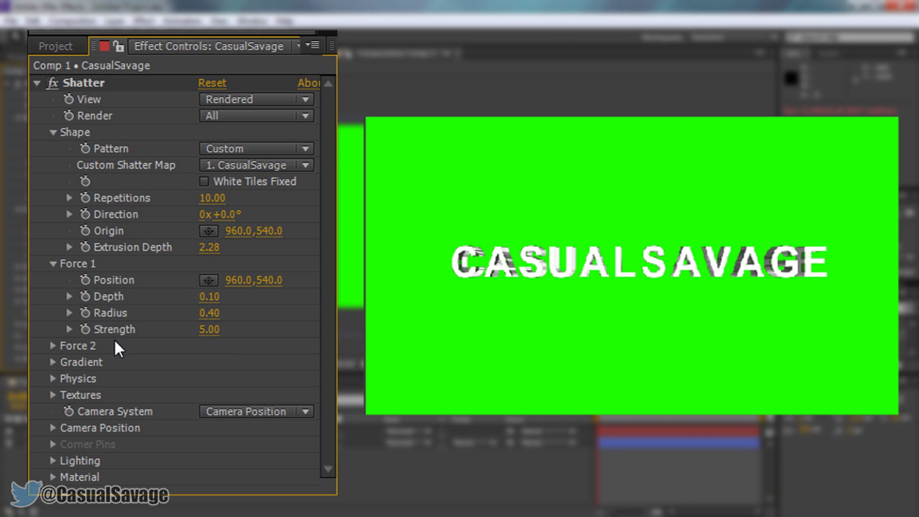
click(207, 330)
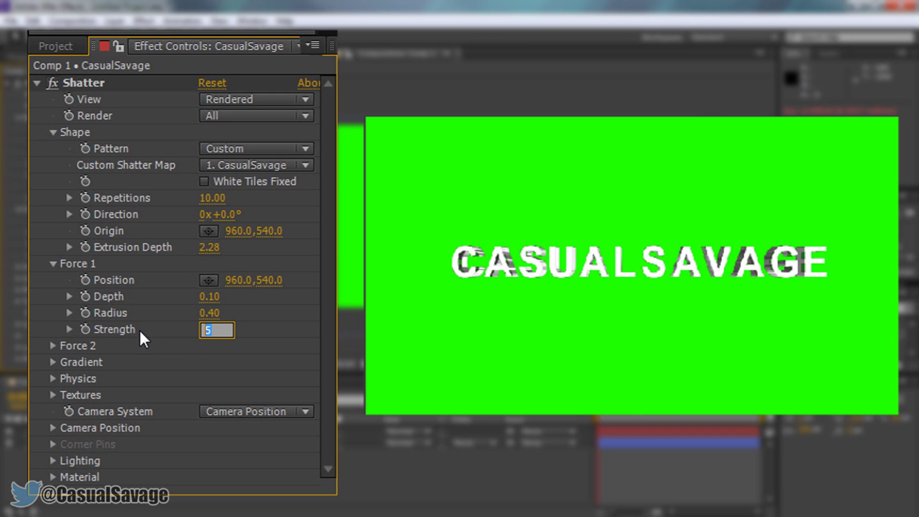
text(0)
key(Return)
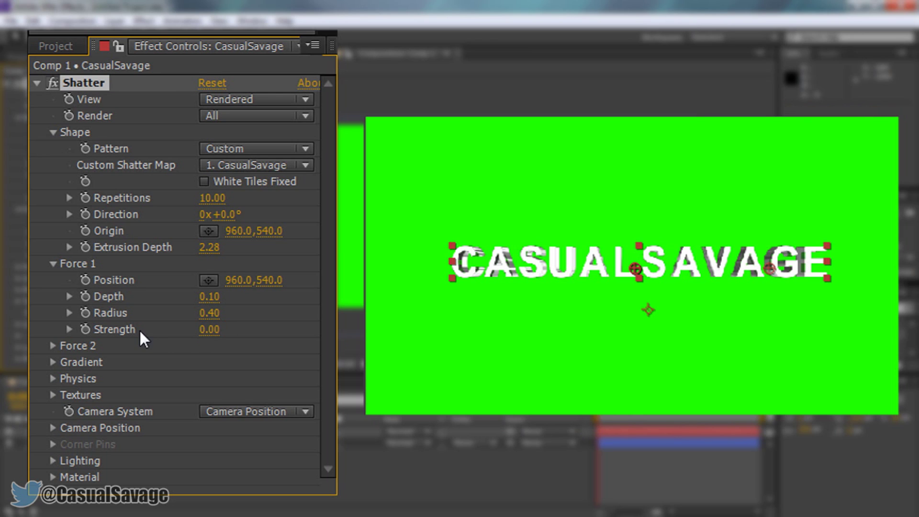
click(53, 263)
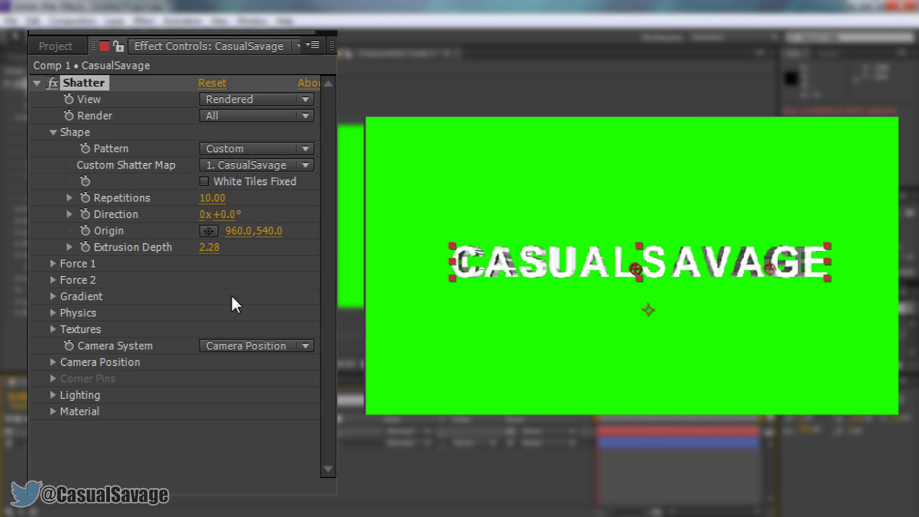
click(53, 280)
click(218, 345)
text(0)
key(Return)
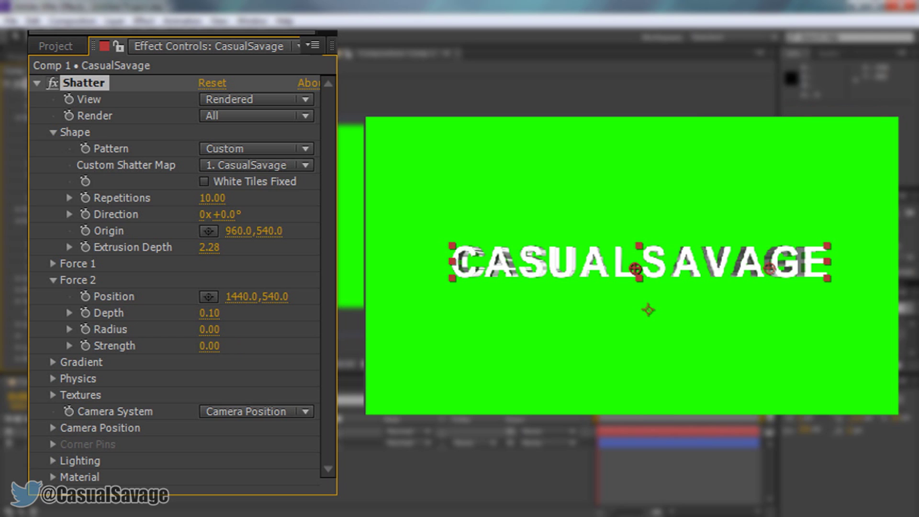
click(53, 280)
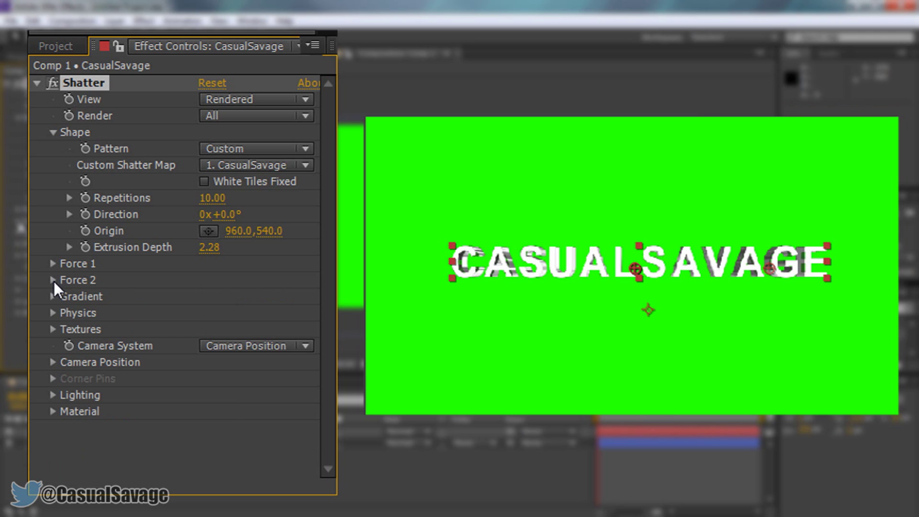
Set Shatter's Physics Gravity to 0
click(53, 313)
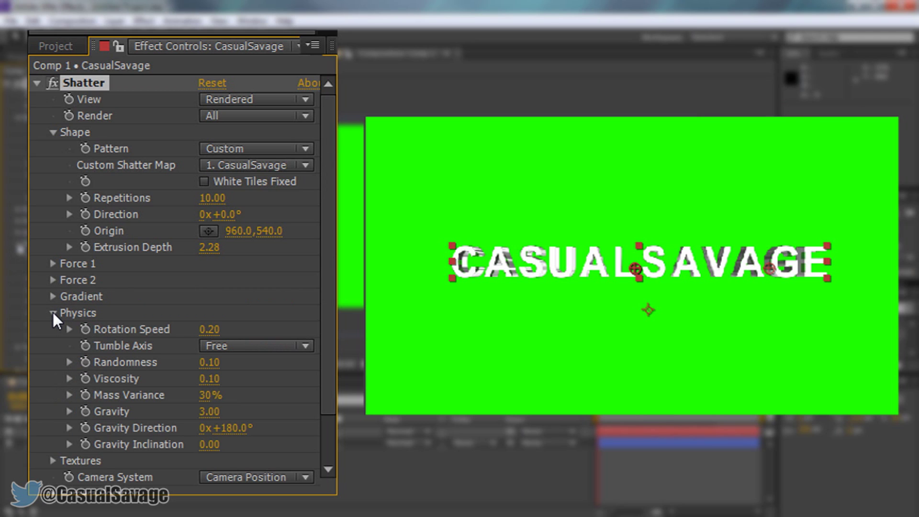
click(211, 412)
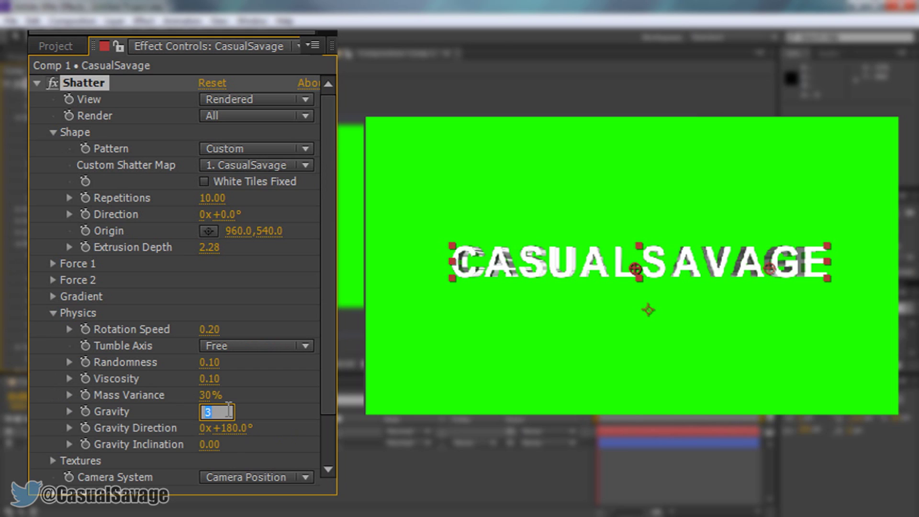
text(0)
key(Return)
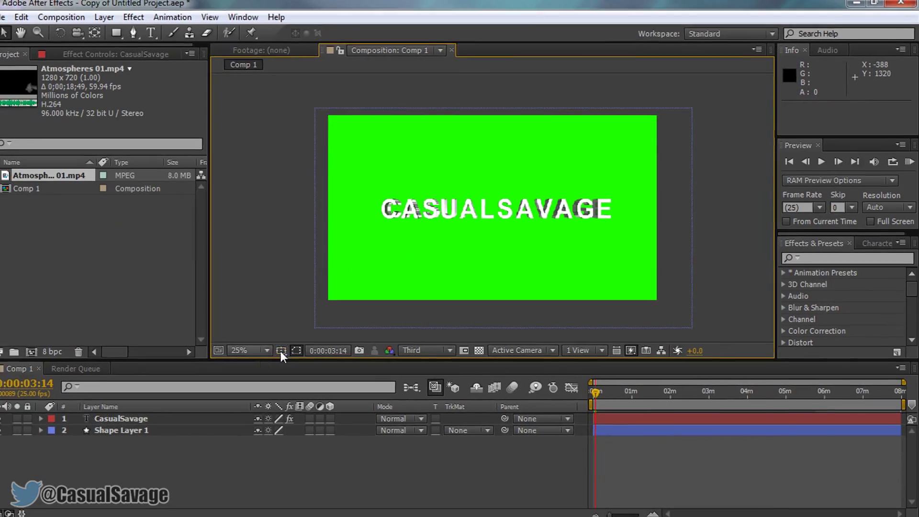
Select the CasualSavage text layer in the timeline after previewing
click(129, 419)
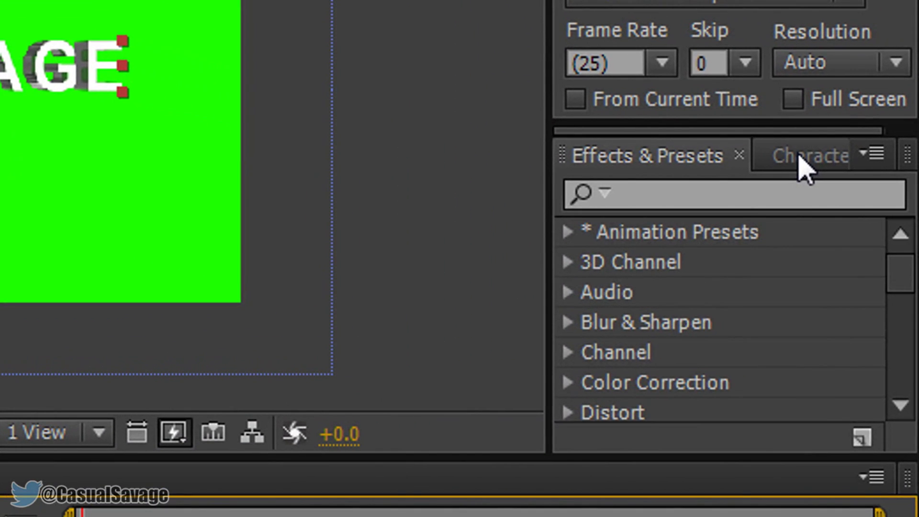
Set the Character panel fill colour of CASUALSAVAGE to cyan 00FFCC
click(820, 182)
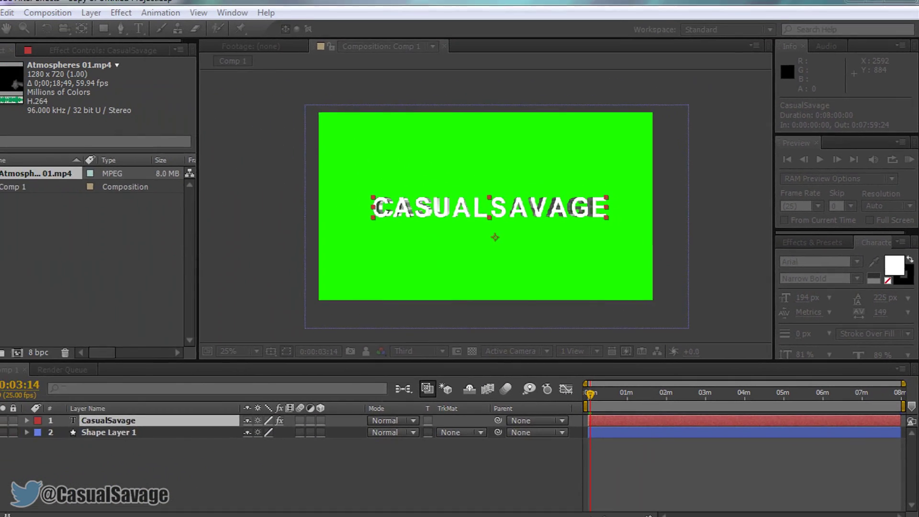
click(878, 234)
drag(250, 230, 203, 263)
drag(145, 301, 182, 272)
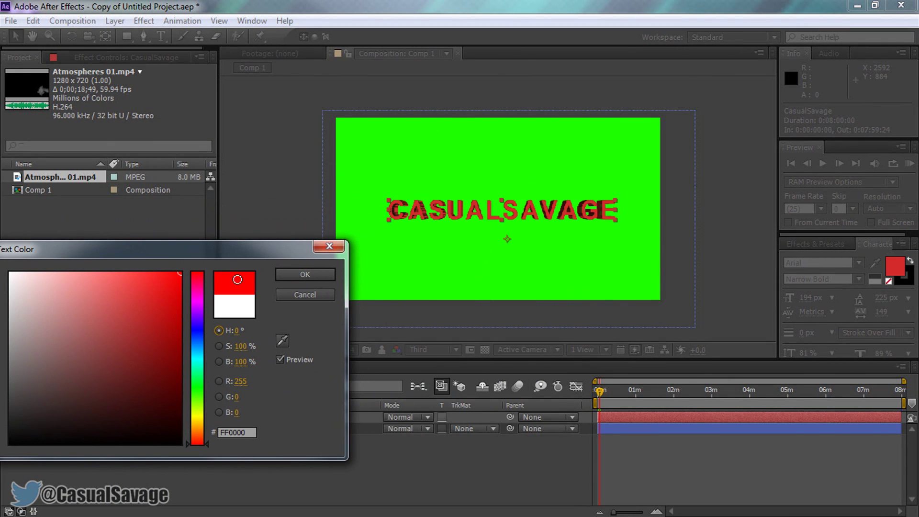
click(192, 300)
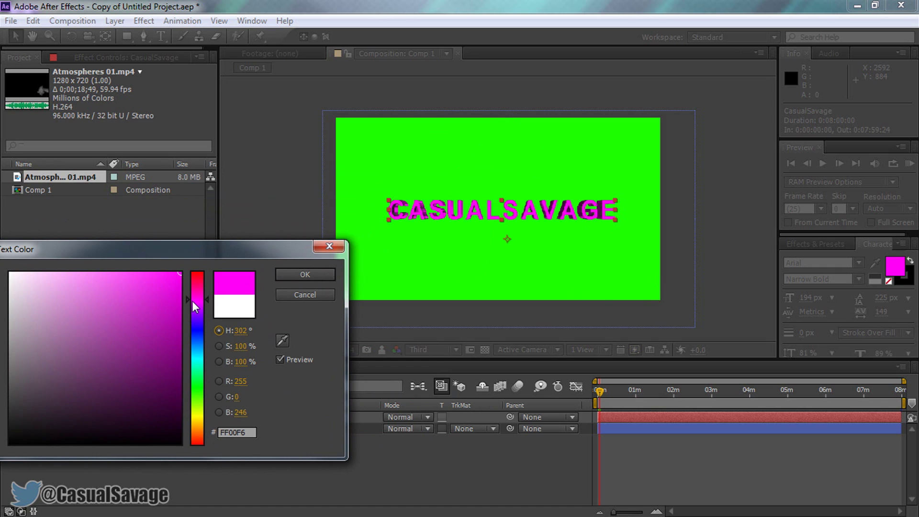
drag(192, 339, 206, 454)
drag(186, 408, 200, 385)
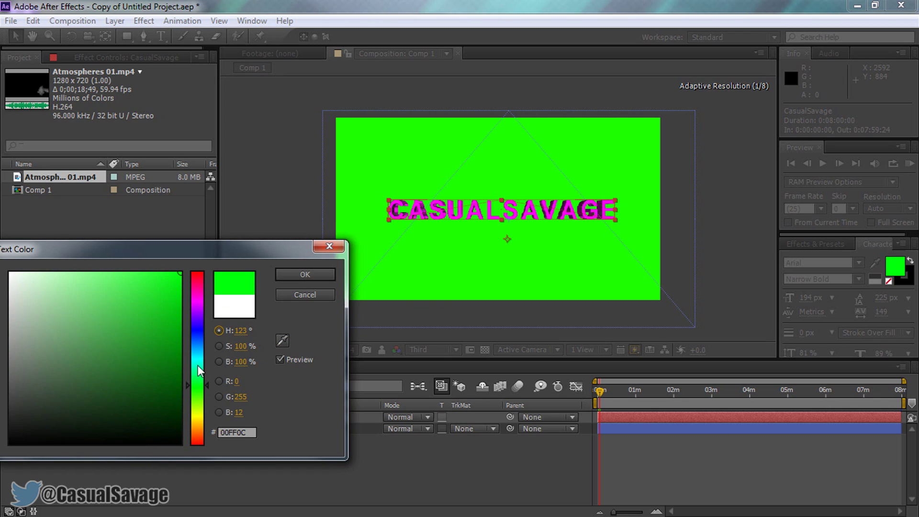
click(197, 364)
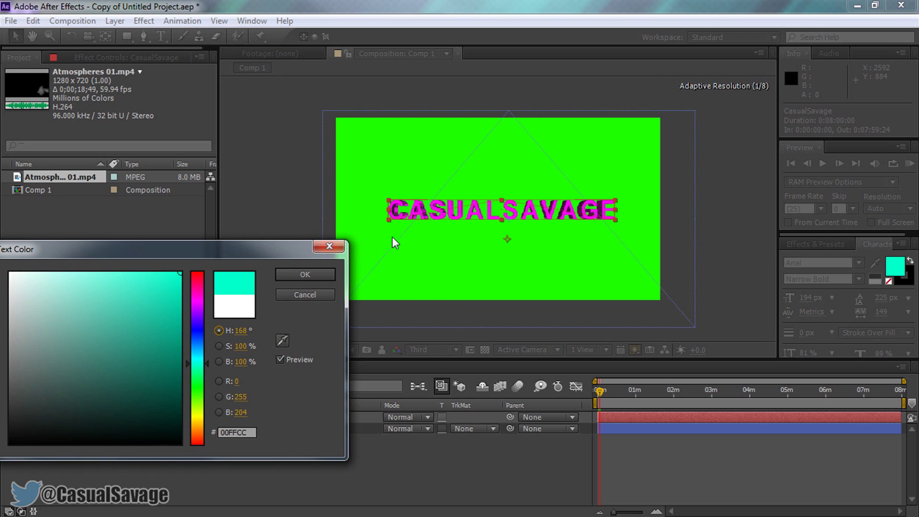
click(315, 274)
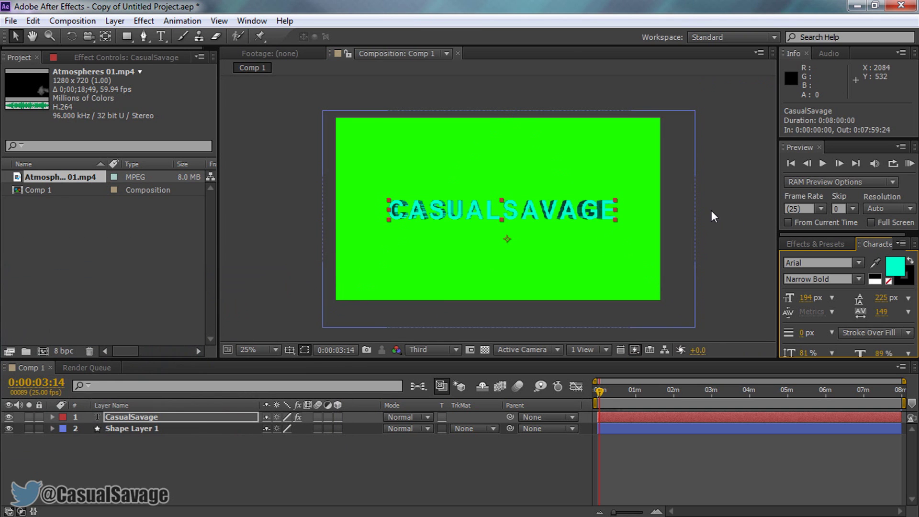
click(711, 211)
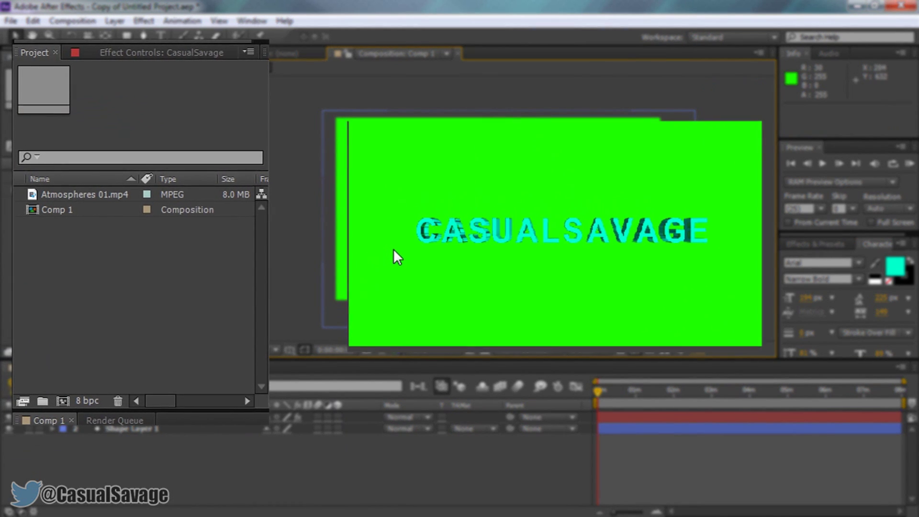
In Shatter's Lighting settings, drag Light Intensity from 1.00 to 1.57
click(437, 231)
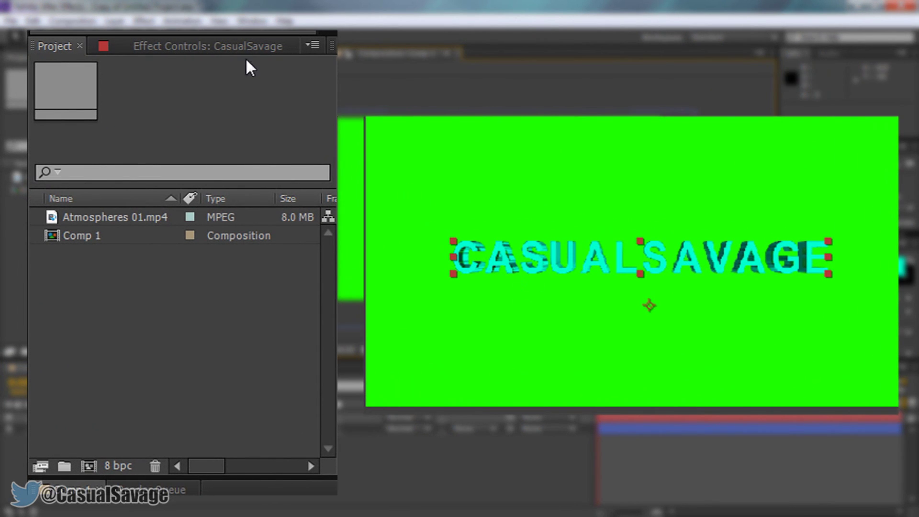
click(218, 45)
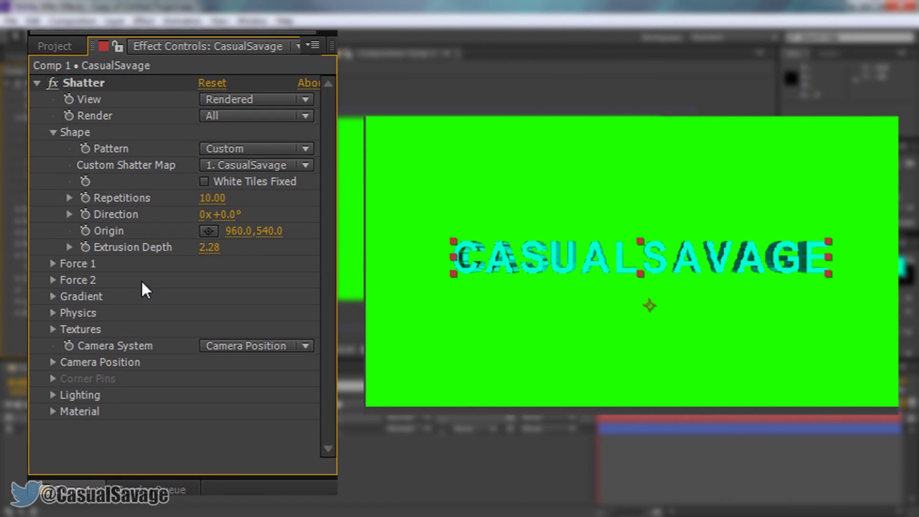
click(53, 394)
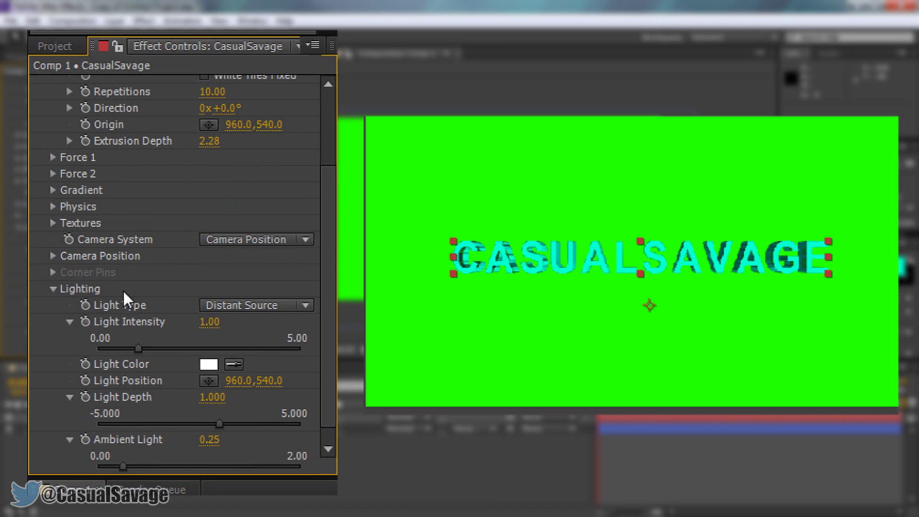
scroll(148, 235, down, 1)
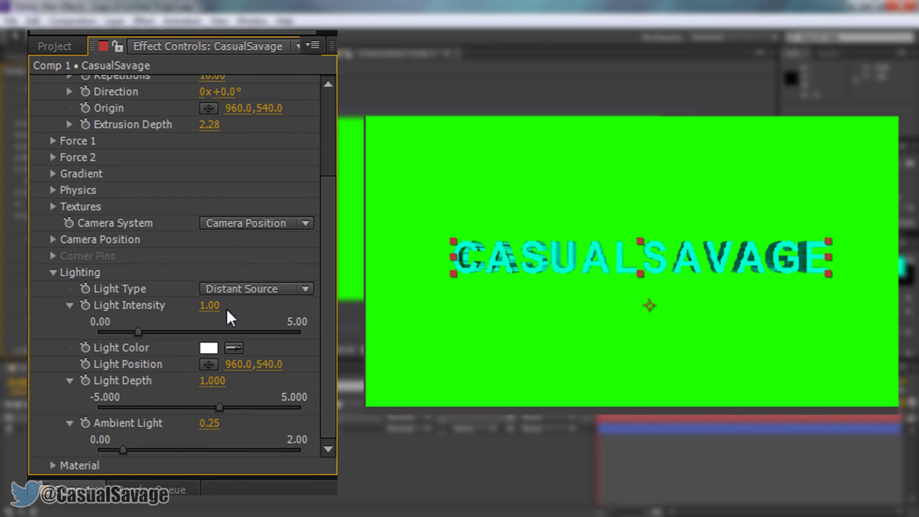
drag(138, 332, 161, 330)
click(53, 272)
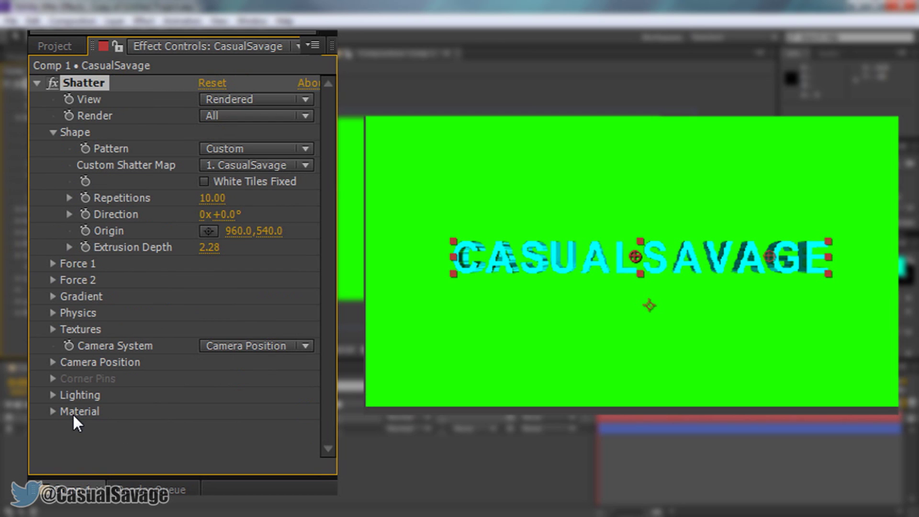
In Shatter's Material group, enter 2 for Diffuse Reflection and scrub Highlight Sharpness to 26.50
click(53, 411)
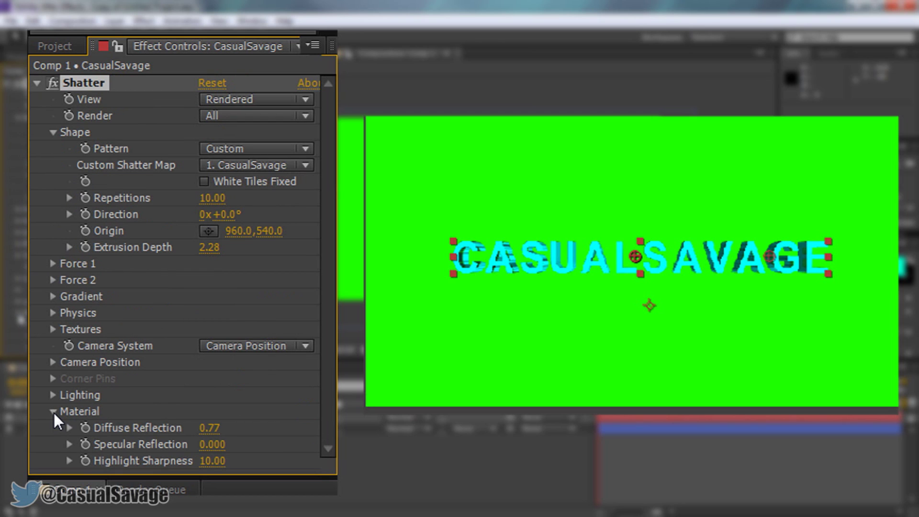
drag(209, 428, 687, 215)
click(209, 427)
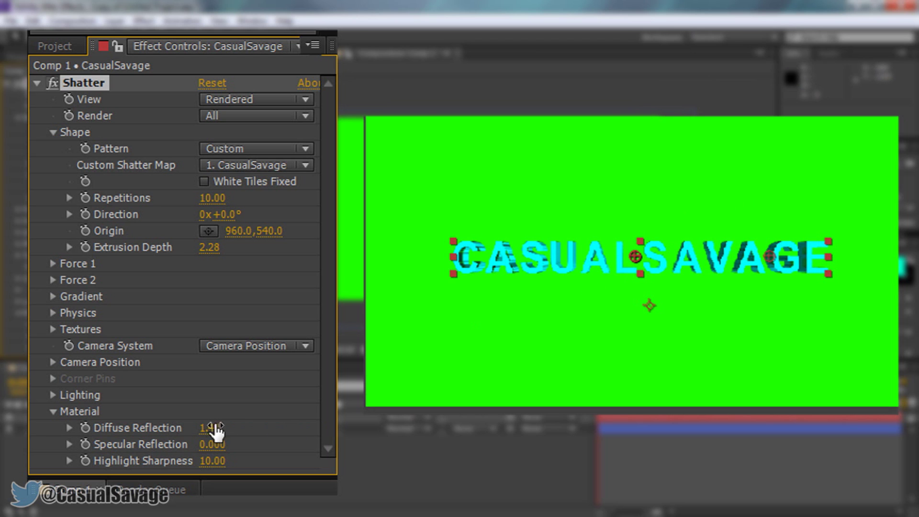
text(2)
key(Return)
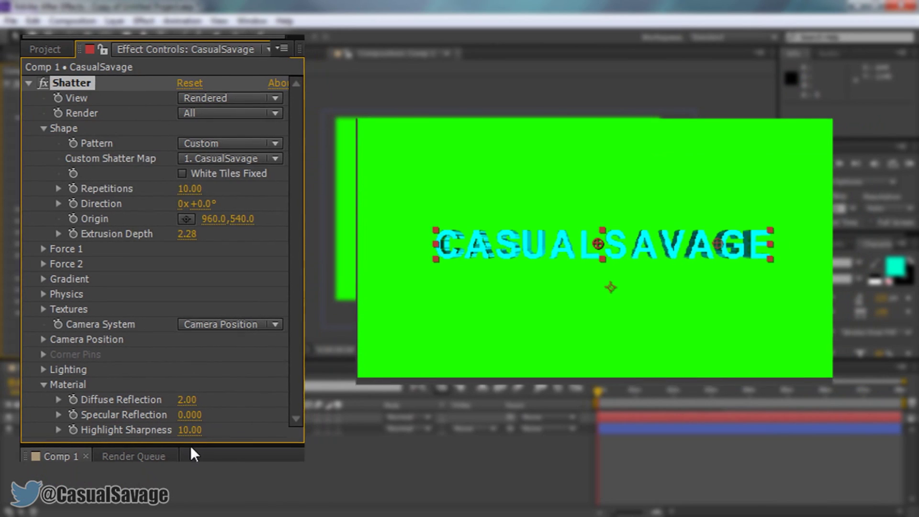
drag(199, 443, 297, 443)
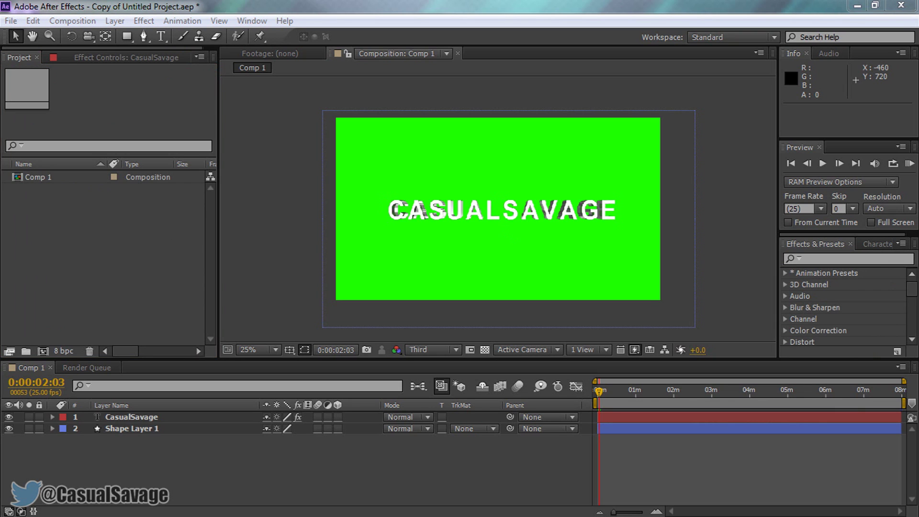
Import Atmospheres 01.mp4, layer it above Shape Layer 1 under the text, and shift it up-left
drag(0, 168, 122, 226)
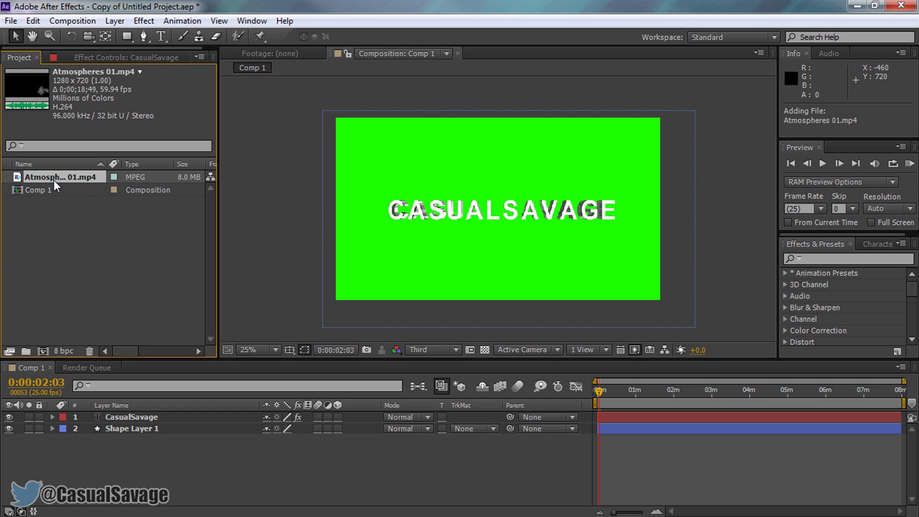
drag(53, 180, 137, 461)
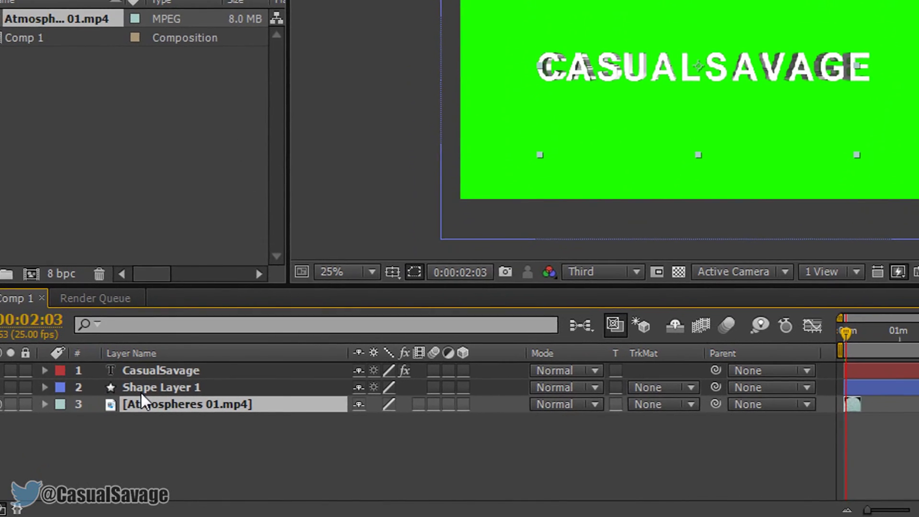
click(113, 414)
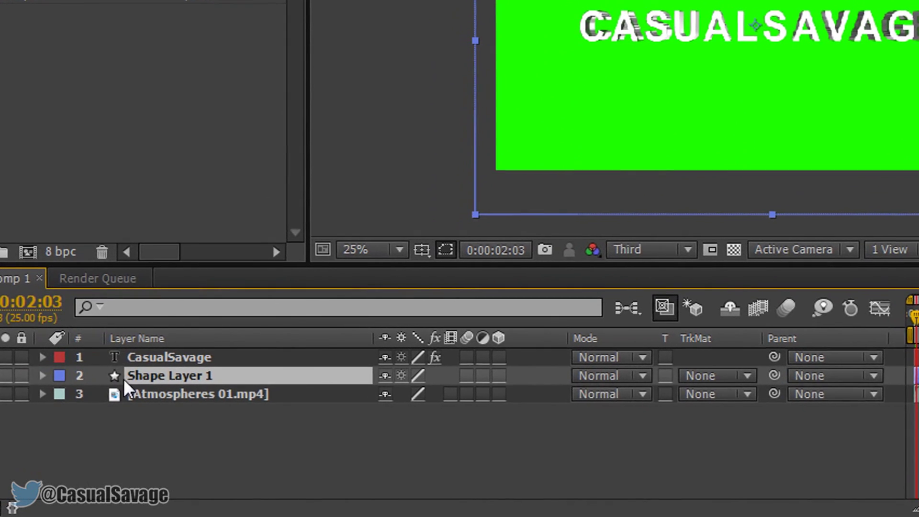
click(178, 394)
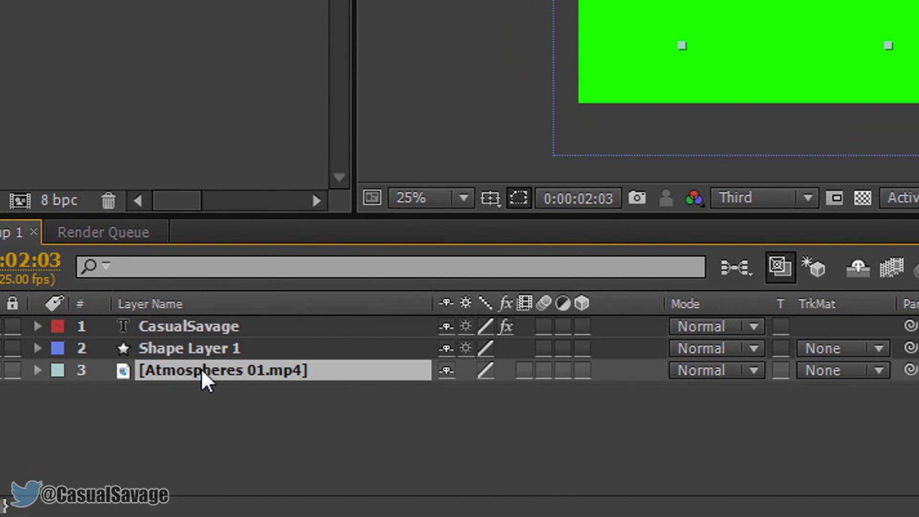
drag(195, 369, 212, 341)
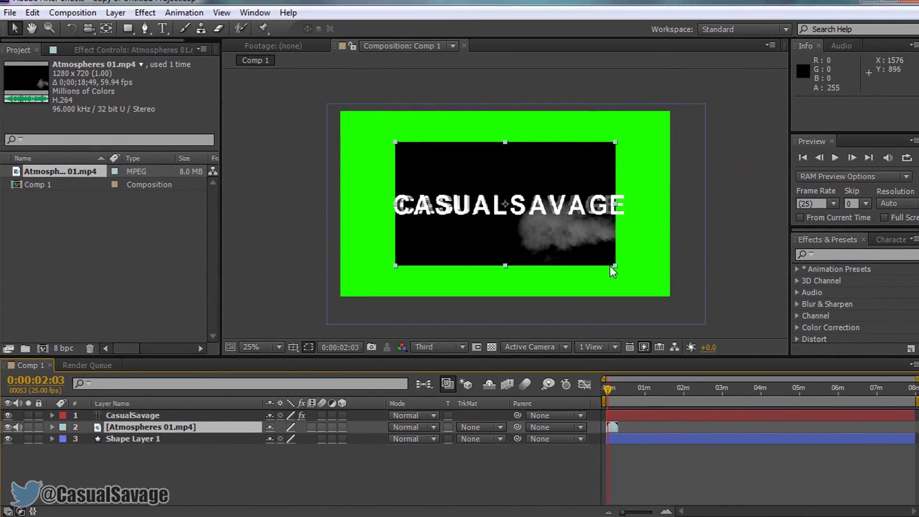
drag(610, 263, 671, 316)
Scale up the Atmospheres 01.mp4 smoke footage to cover the frame, sitting at position -88.0, 164.0
drag(649, 222, 649, 223)
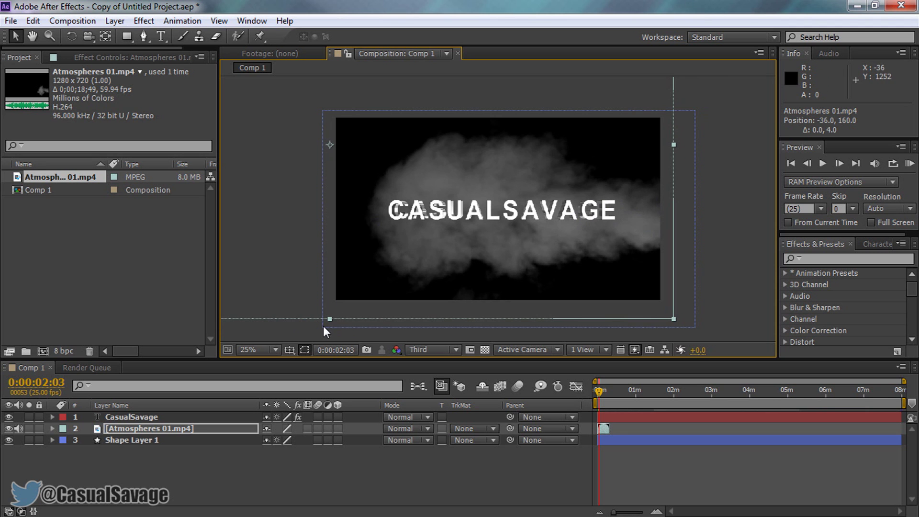
drag(329, 318, 320, 323)
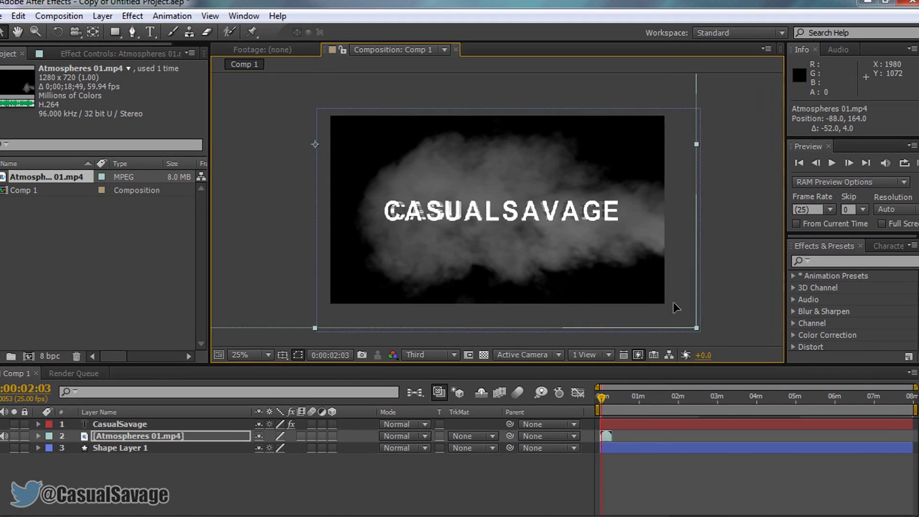